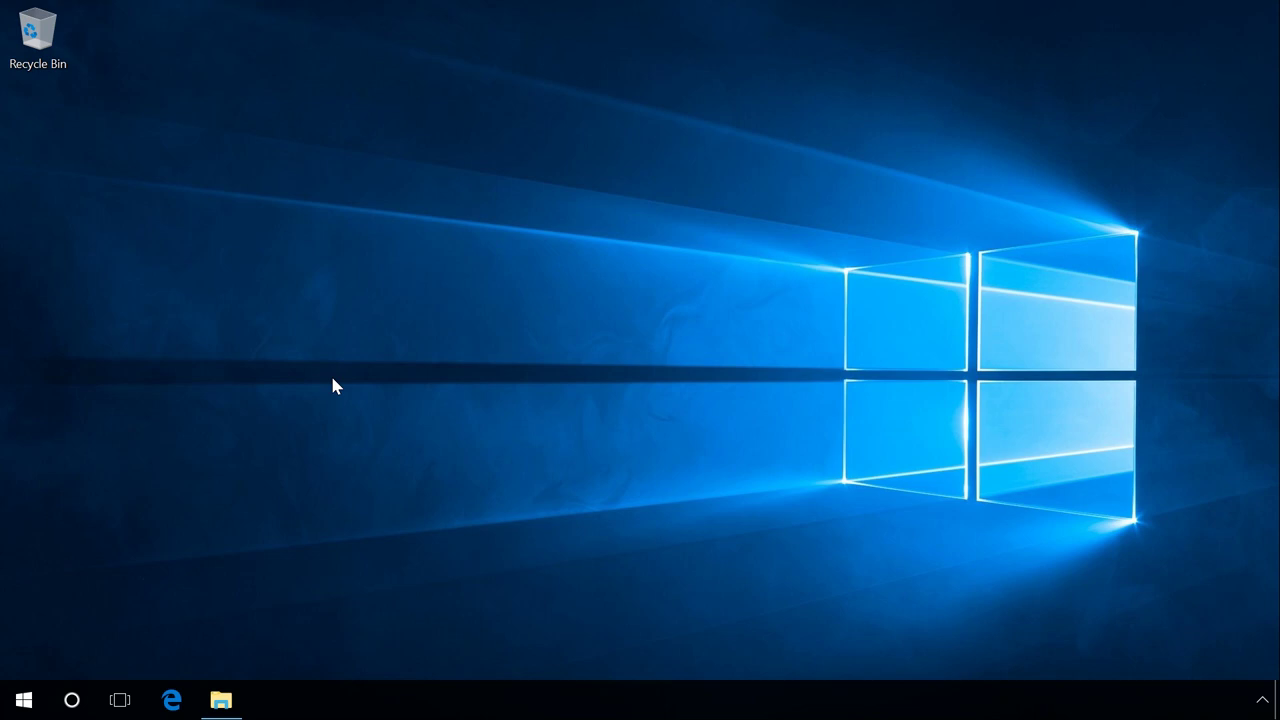
# - Open File Explorer showing the Windows 10 (C:) drive's folders
pyautogui.click(220, 699)
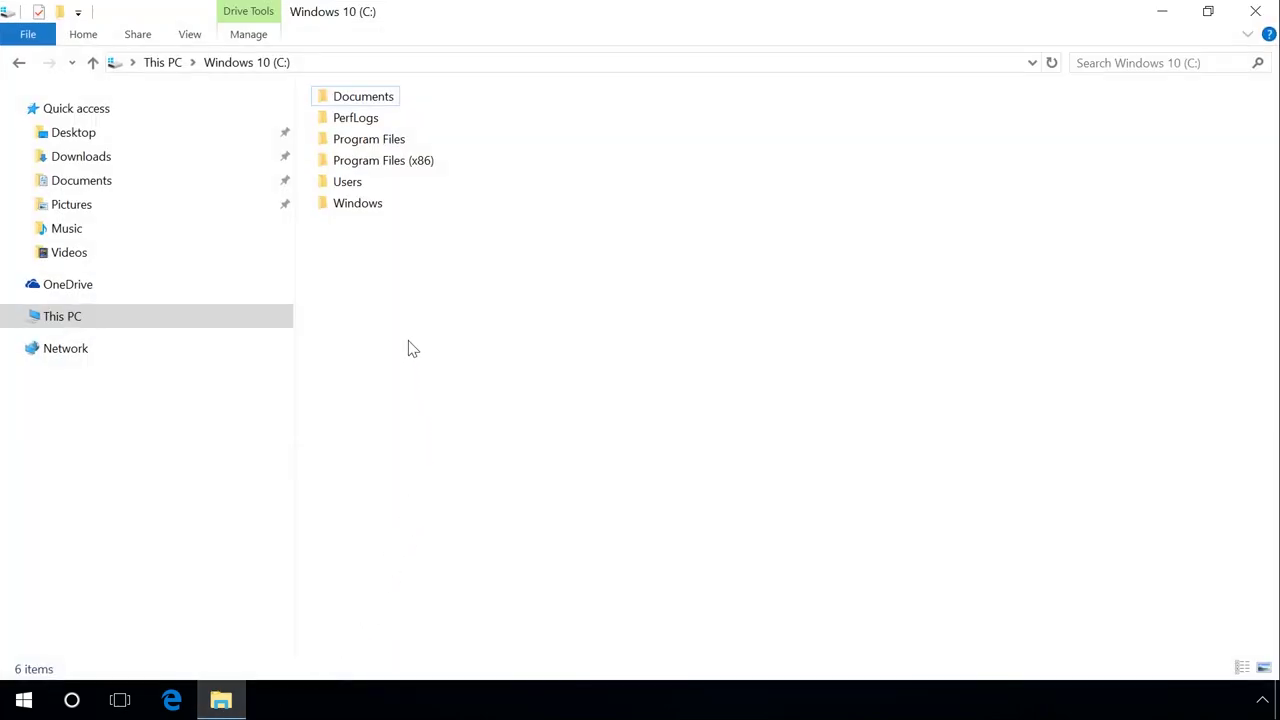
# - Try opening the Documents folder, request permanent access, and dismiss the access-denied notice
pyautogui.doubleClick(376, 100)
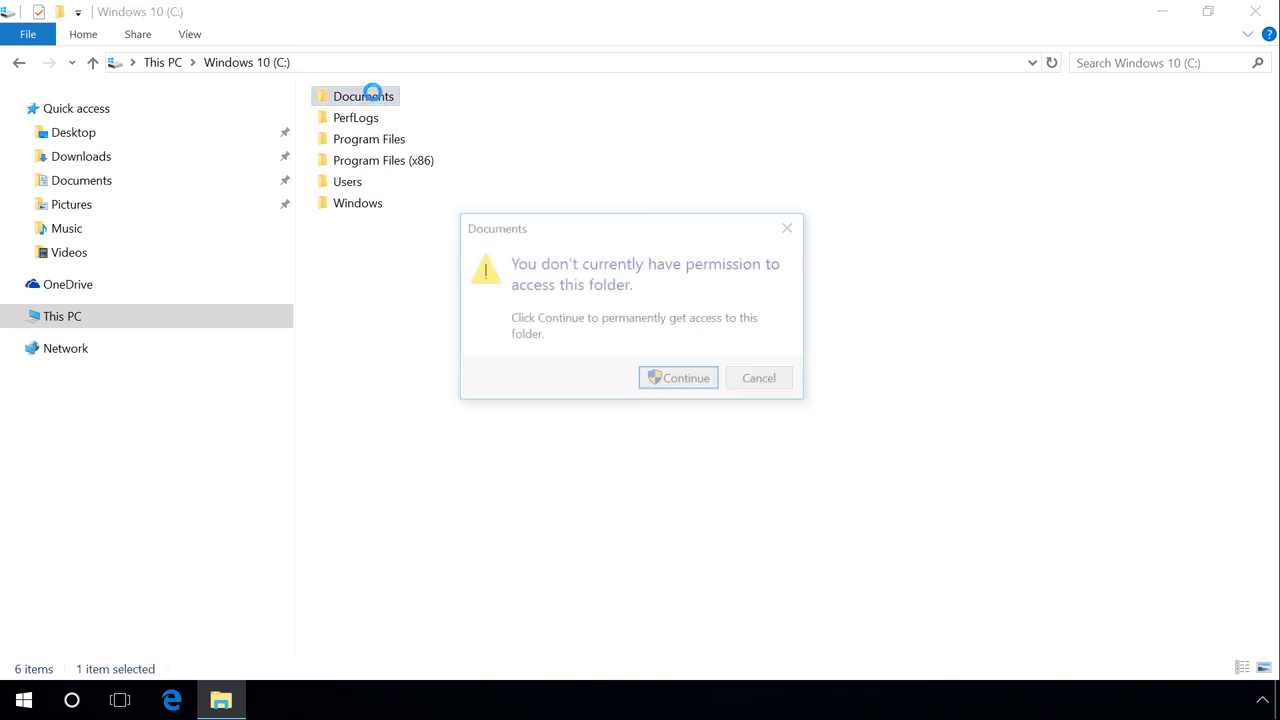
pyautogui.click(666, 383)
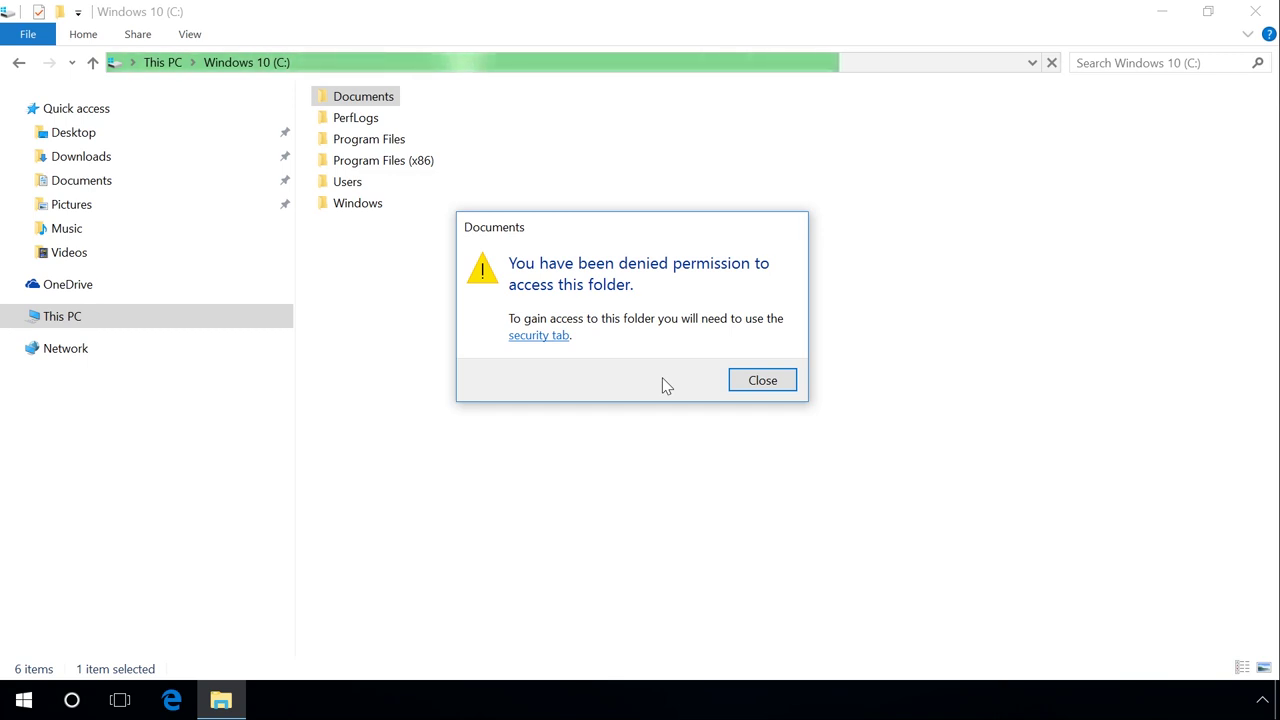
pyautogui.click(763, 381)
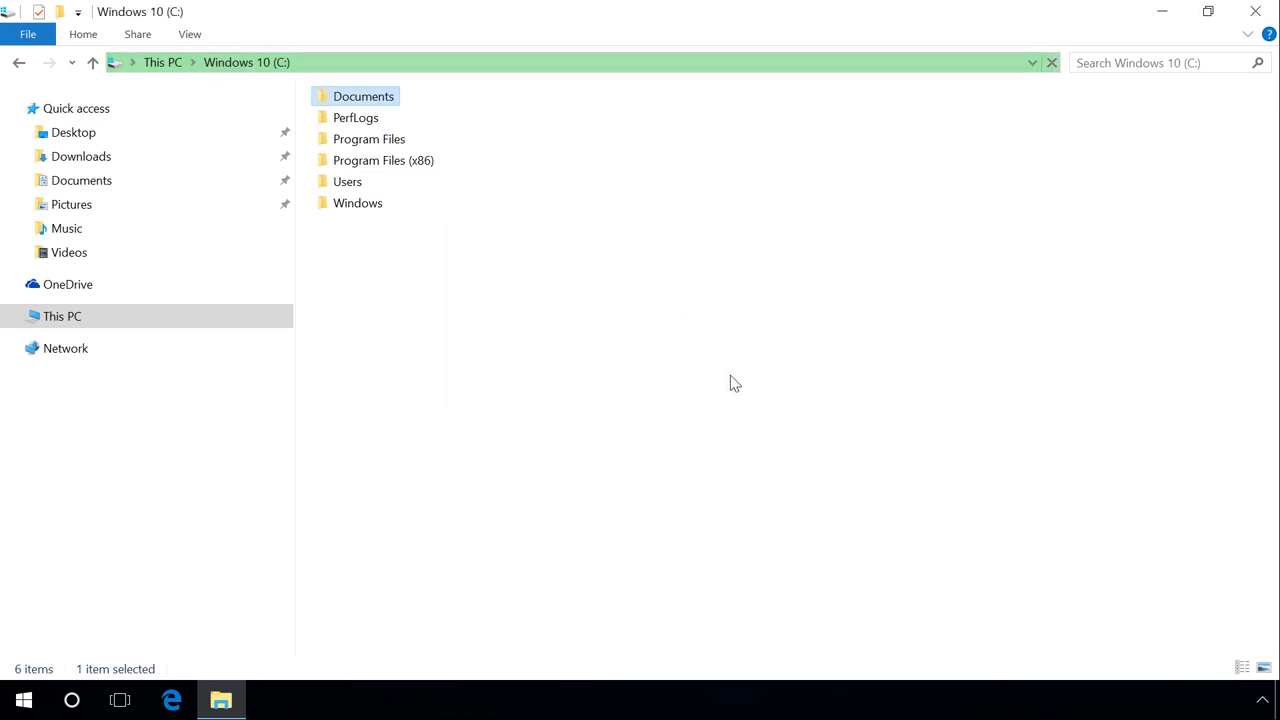
# - Reach the Advanced Security Settings for C:\Documents through its Properties Security tab
pyautogui.rightClick(366, 102)
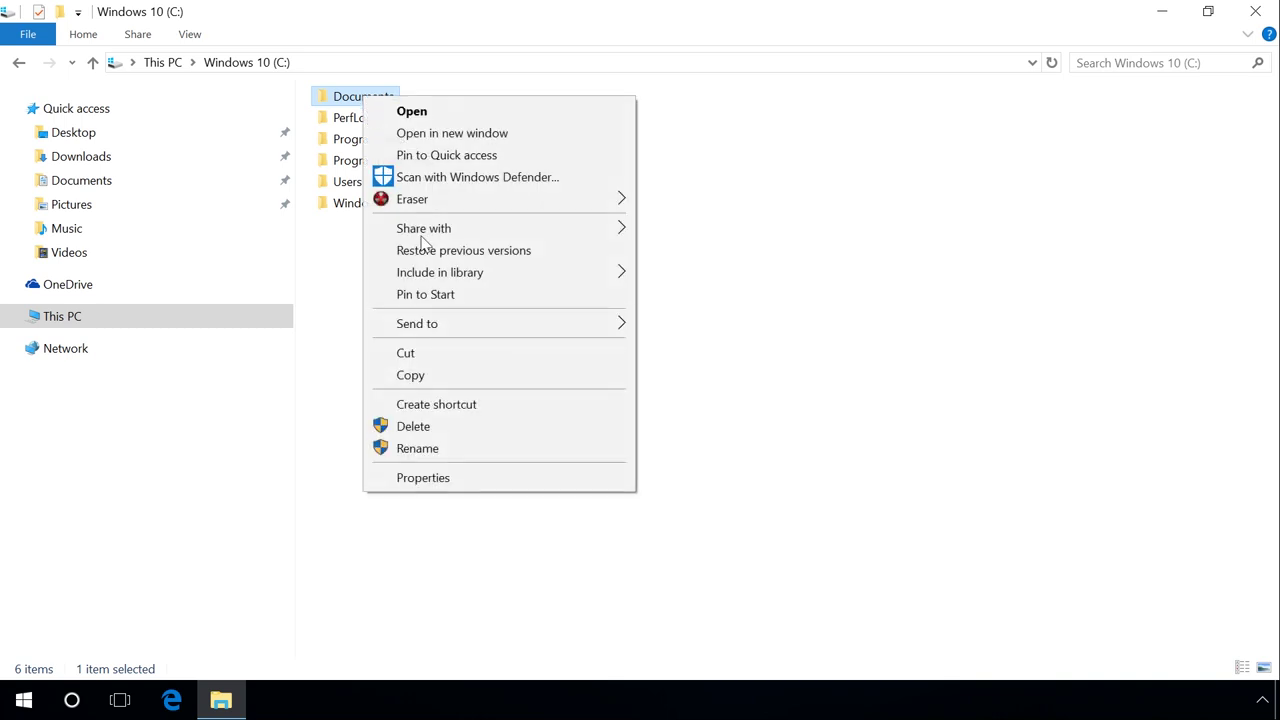
pyautogui.click(443, 478)
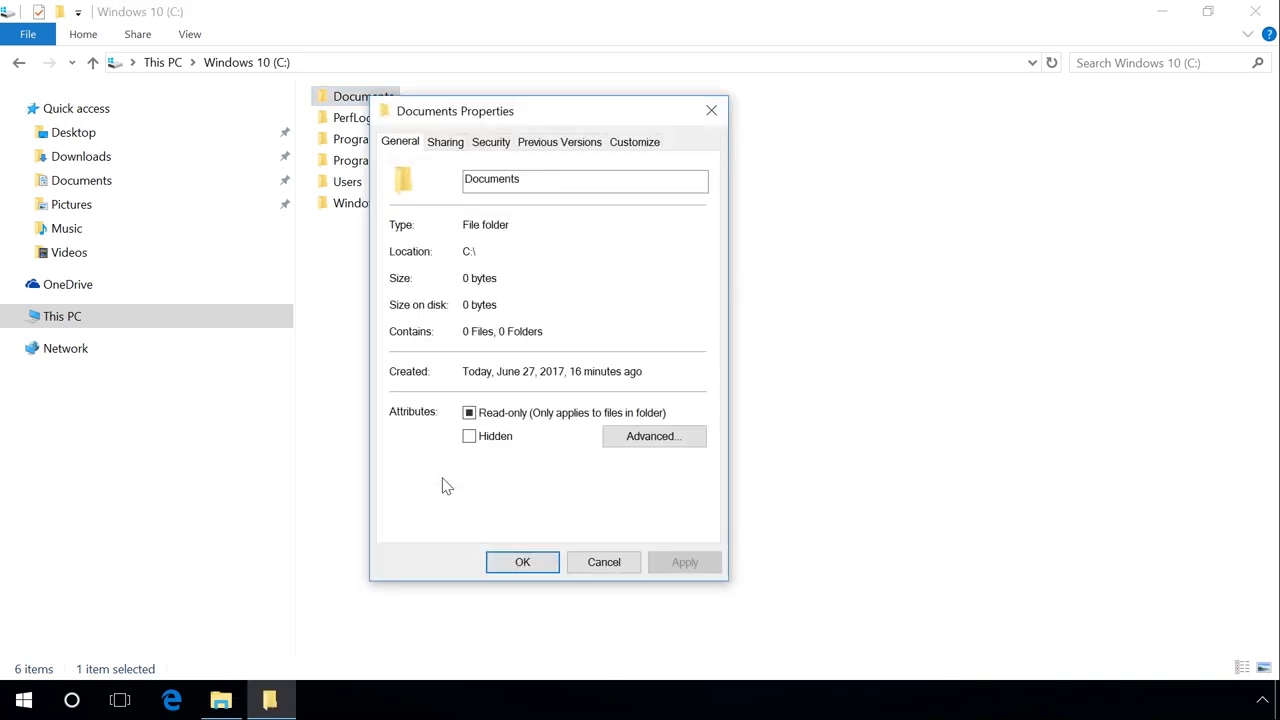
pyautogui.click(490, 142)
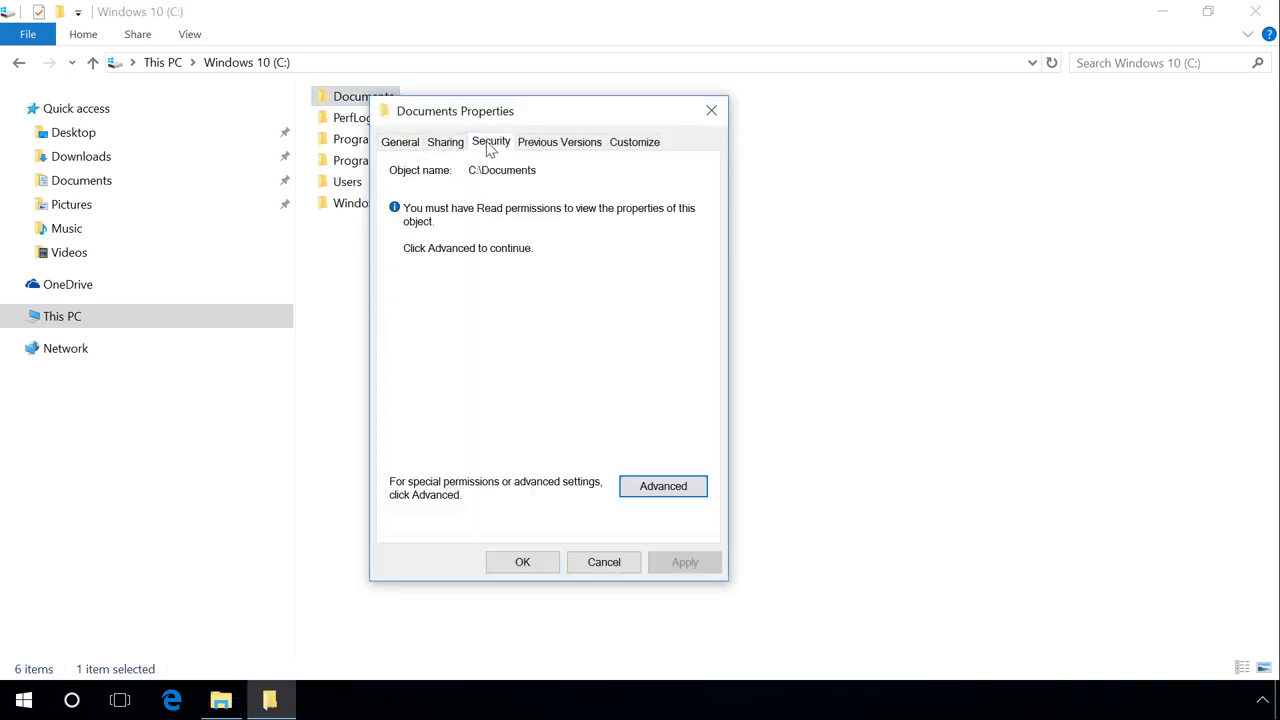
pyautogui.click(664, 490)
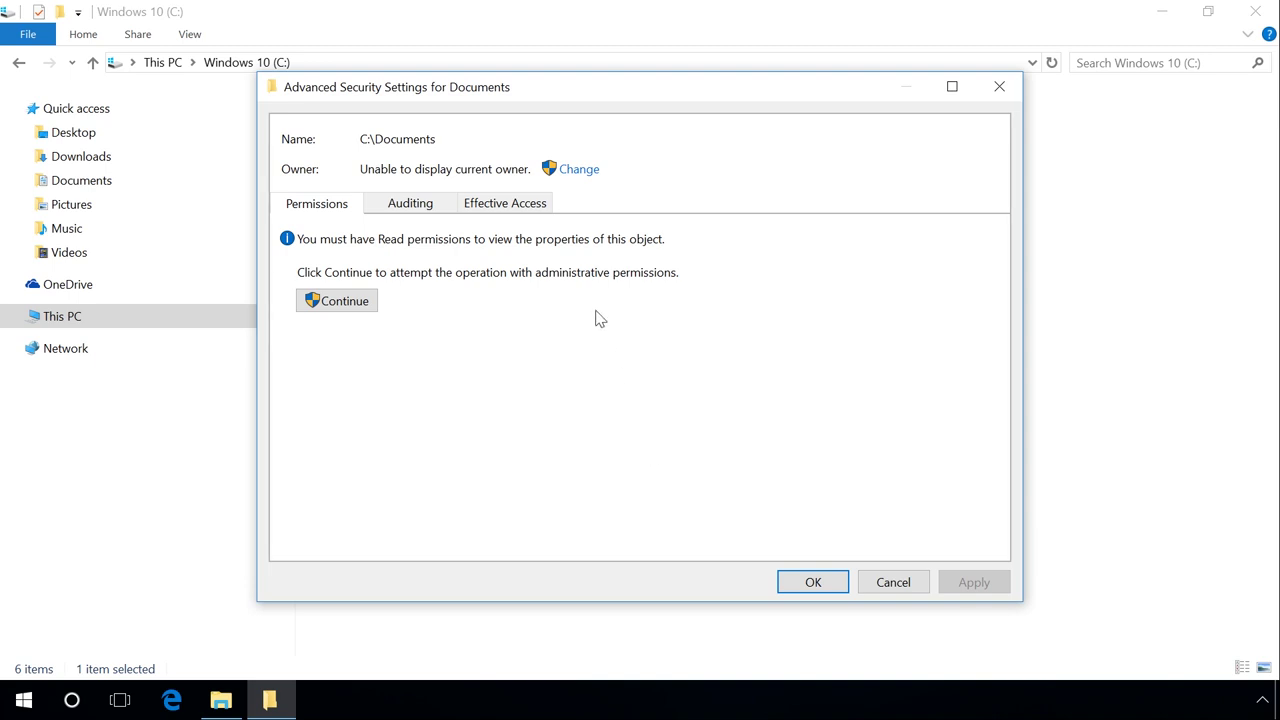
# - Change the owner of C:\Documents to the verified local user account
pyautogui.click(580, 170)
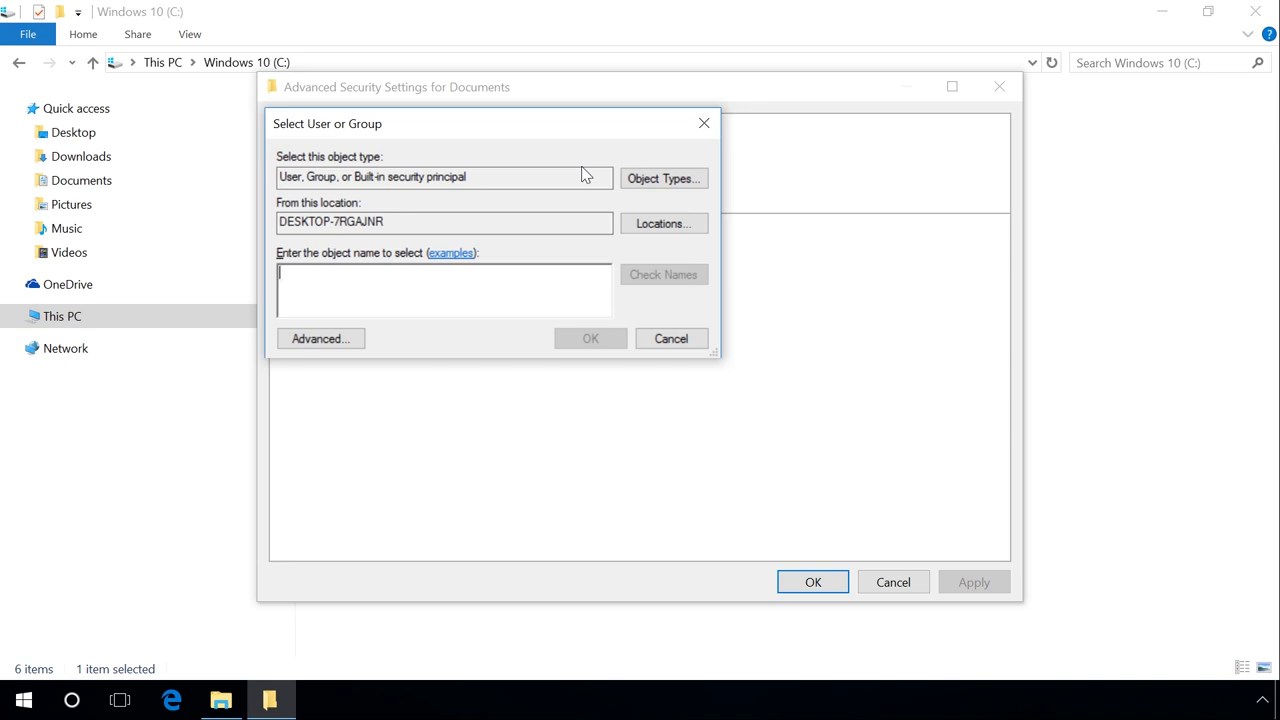
pyautogui.write('maxim')
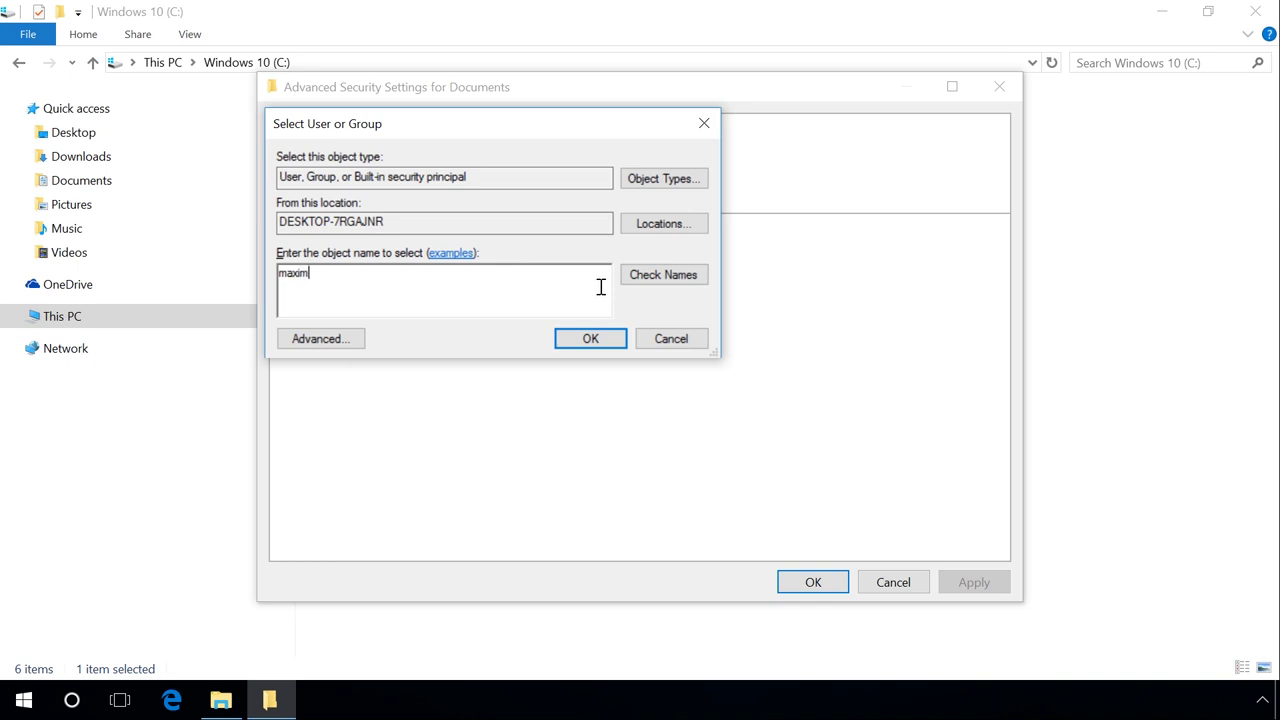
pyautogui.click(650, 280)
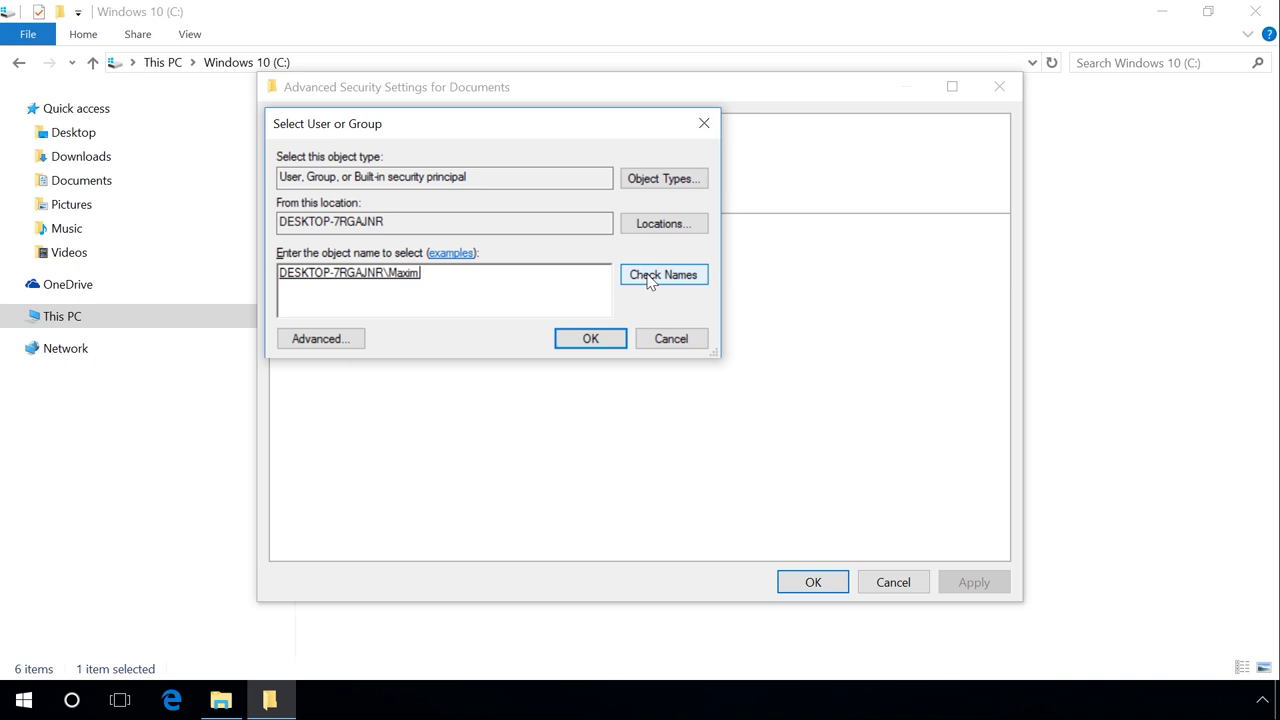
pyautogui.click(591, 340)
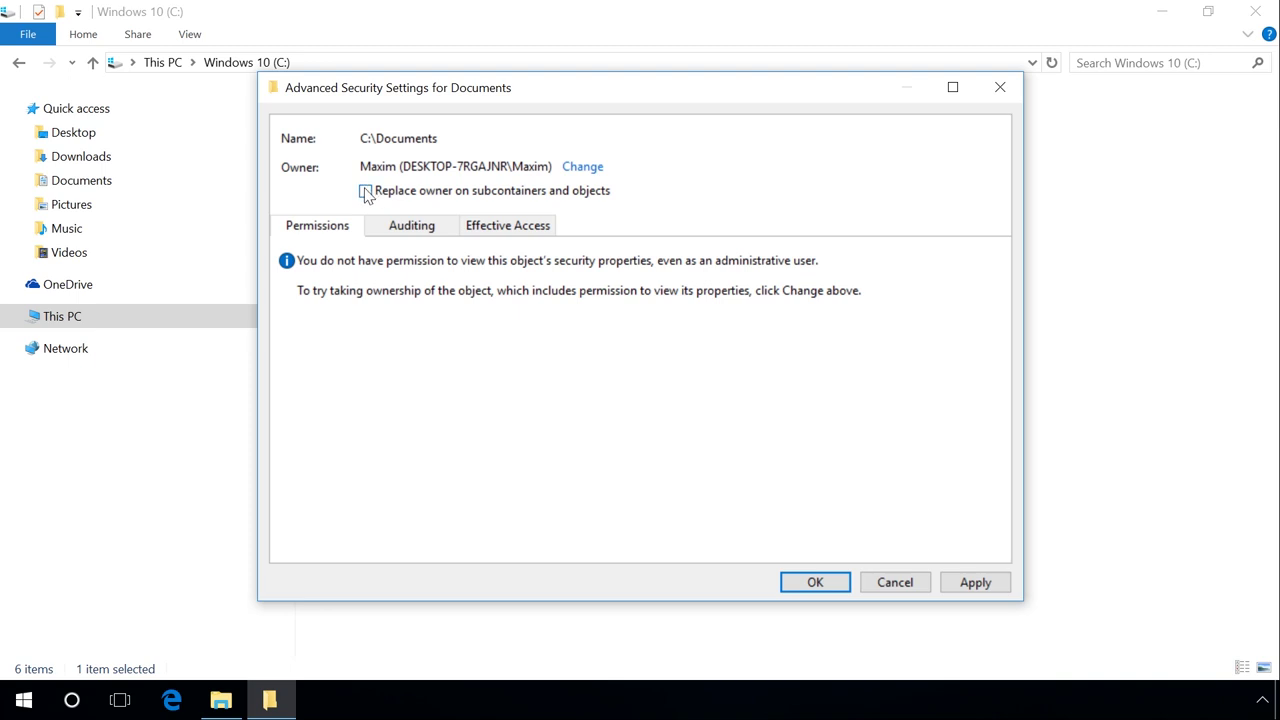
# - Replace the owner on all subcontainers and objects, accept Full Control, and close the security dialogs
pyautogui.click(365, 190)
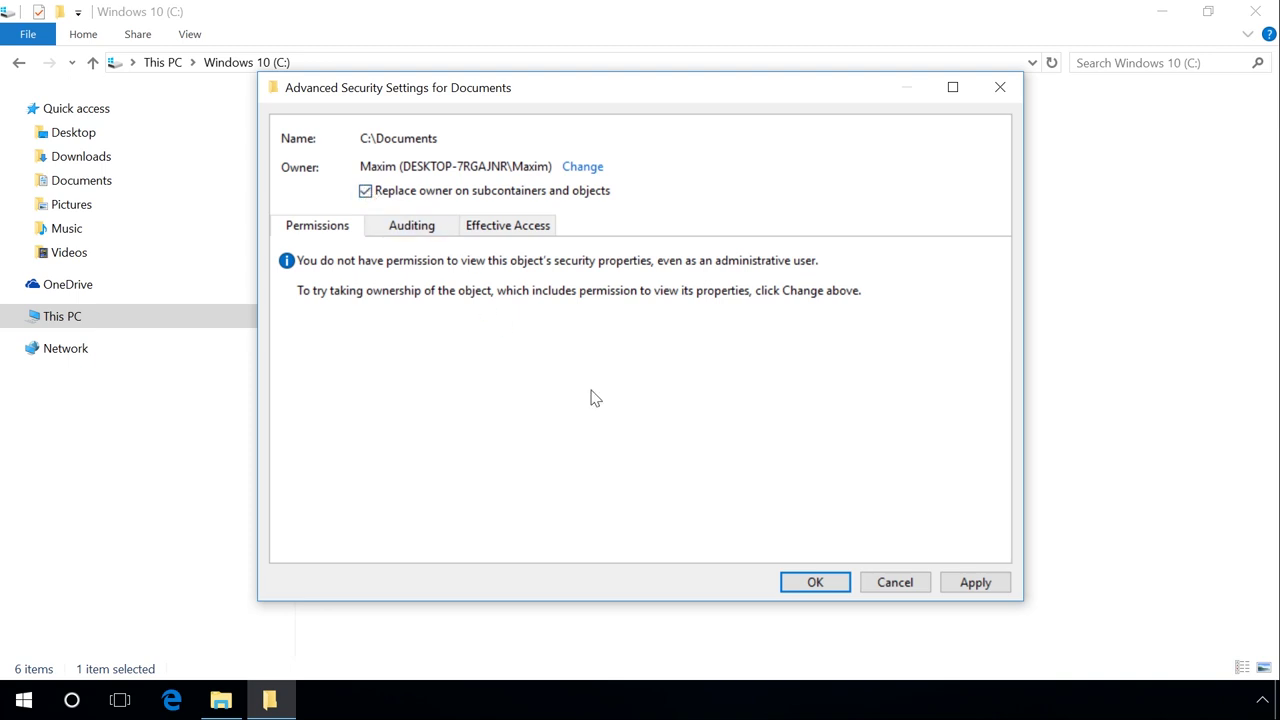
pyautogui.click(976, 583)
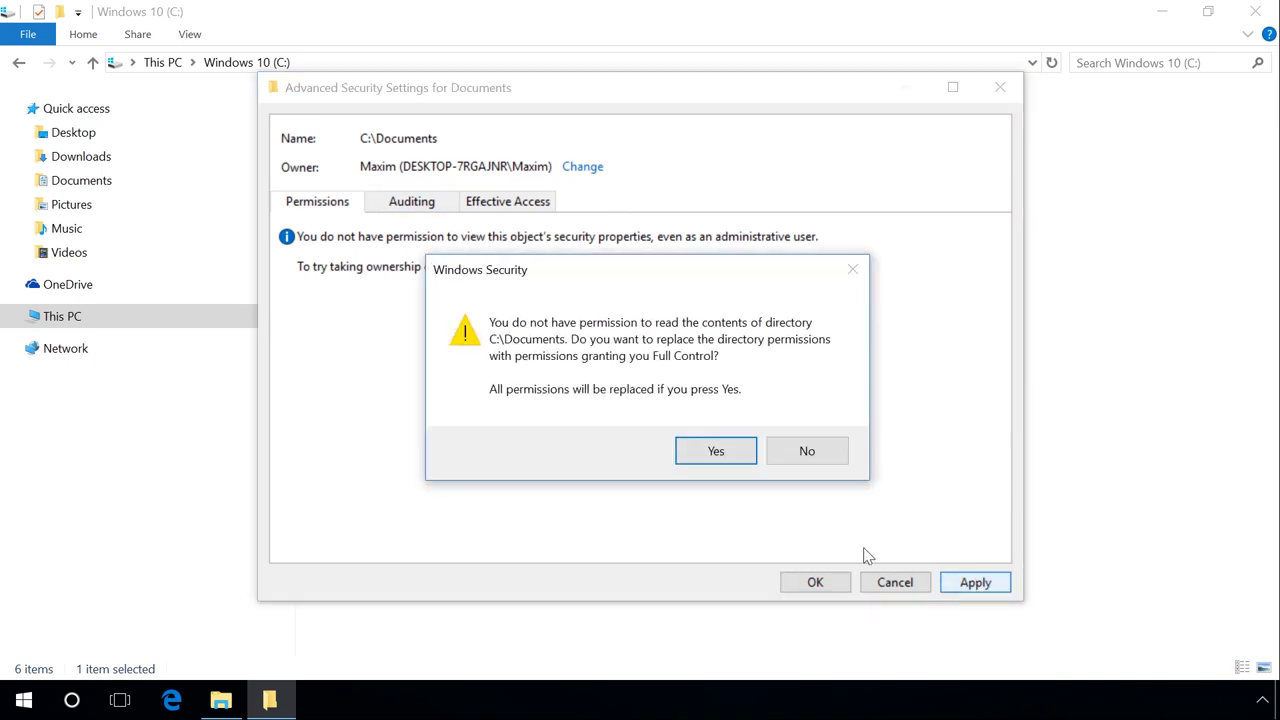
pyautogui.click(716, 452)
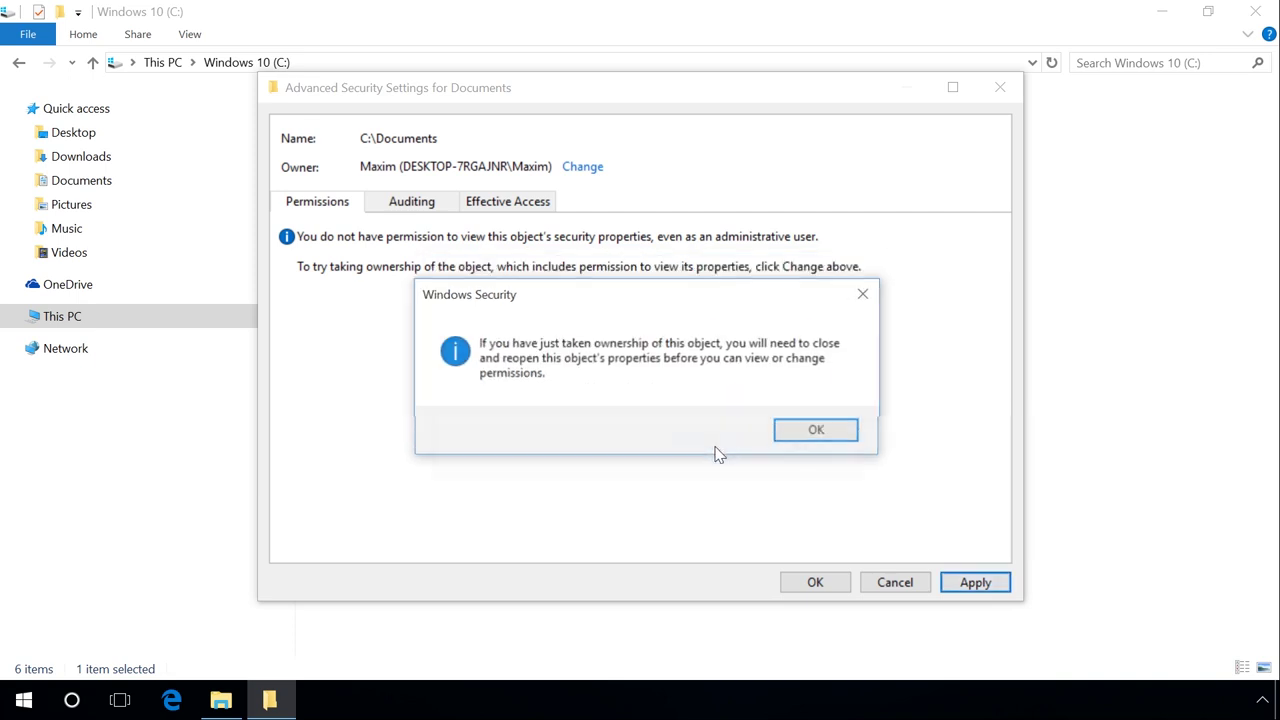
pyautogui.click(814, 435)
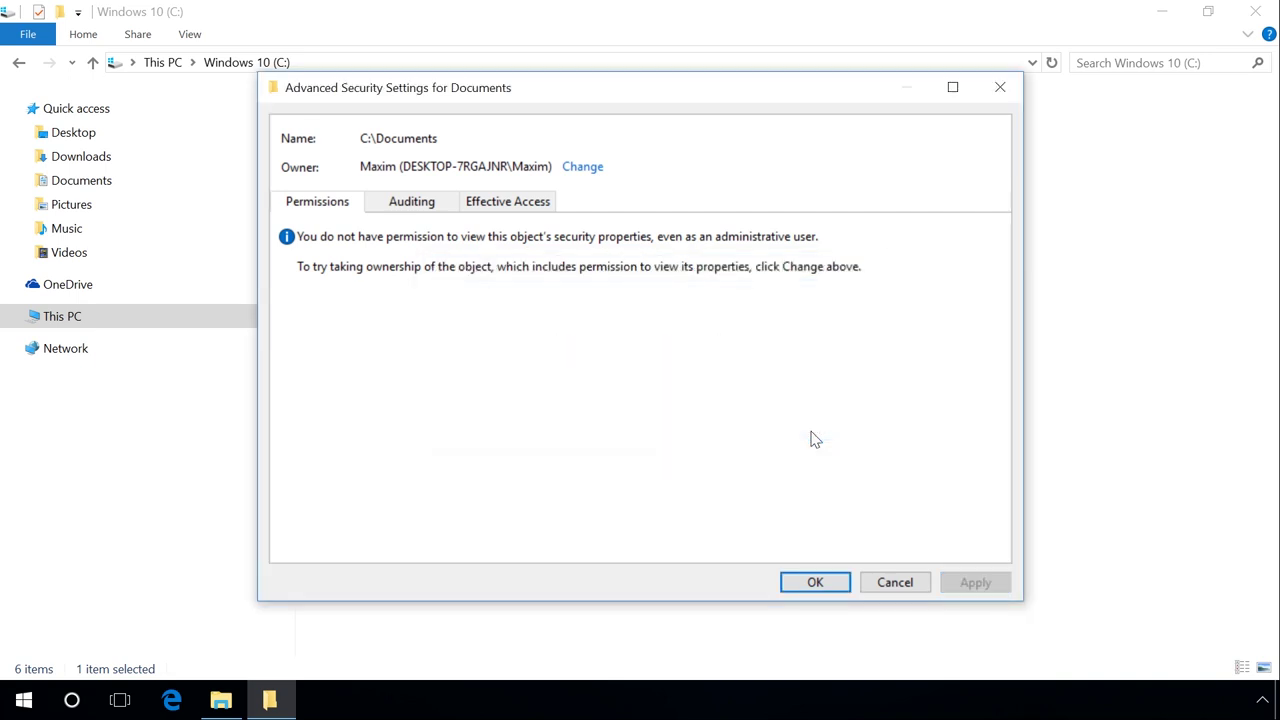
pyautogui.click(823, 581)
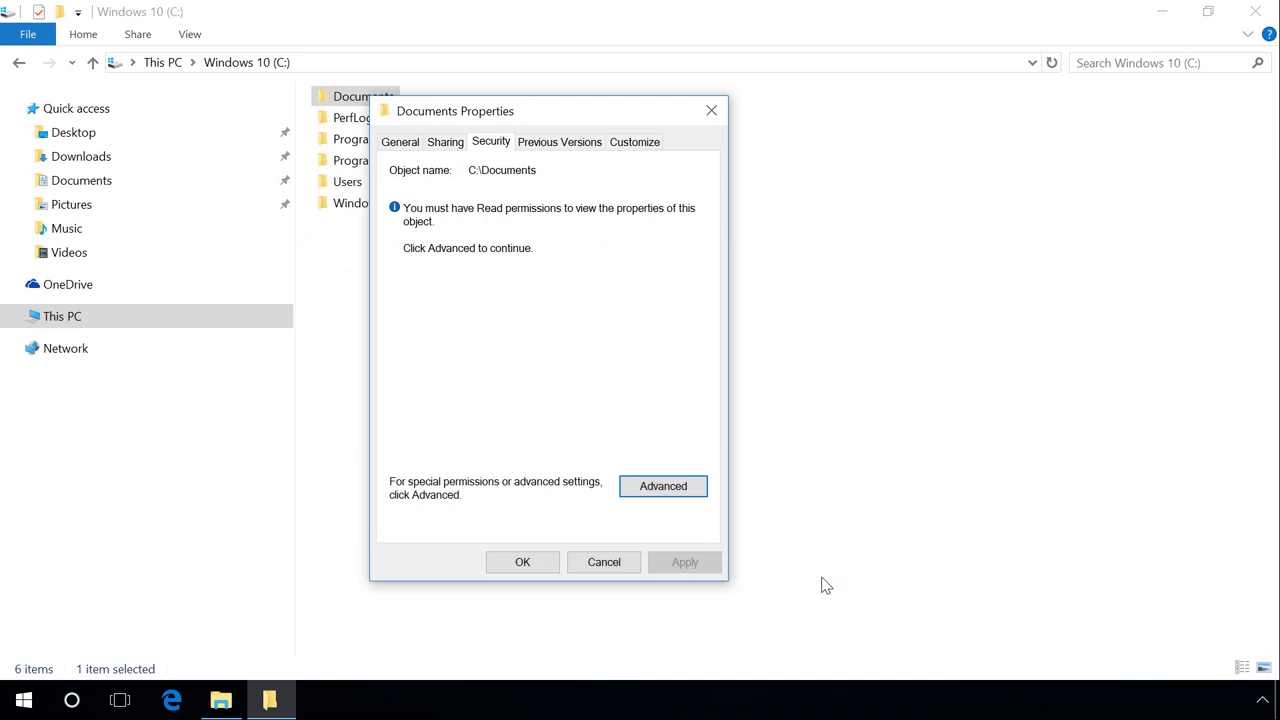
pyautogui.click(512, 562)
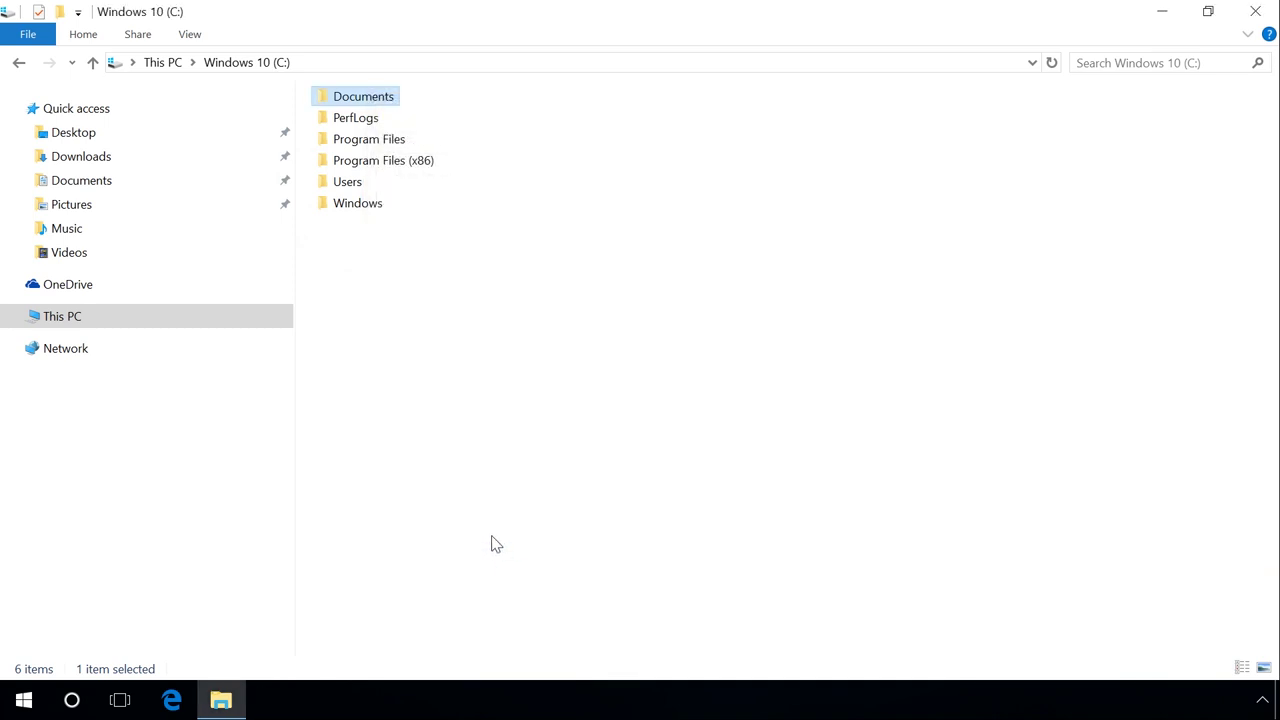
# - Try Documents again, then close and reopen File Explorer on the C: drive
pyautogui.doubleClick(347, 99)
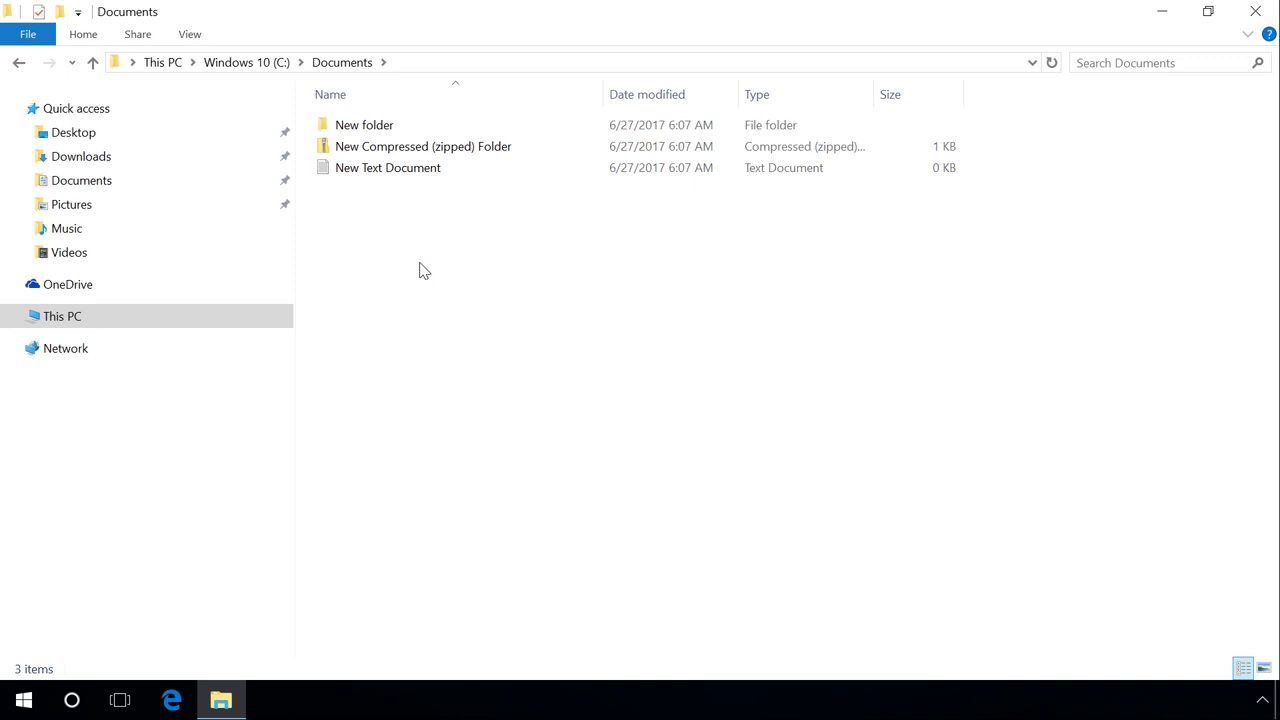
pyautogui.click(1263, 14)
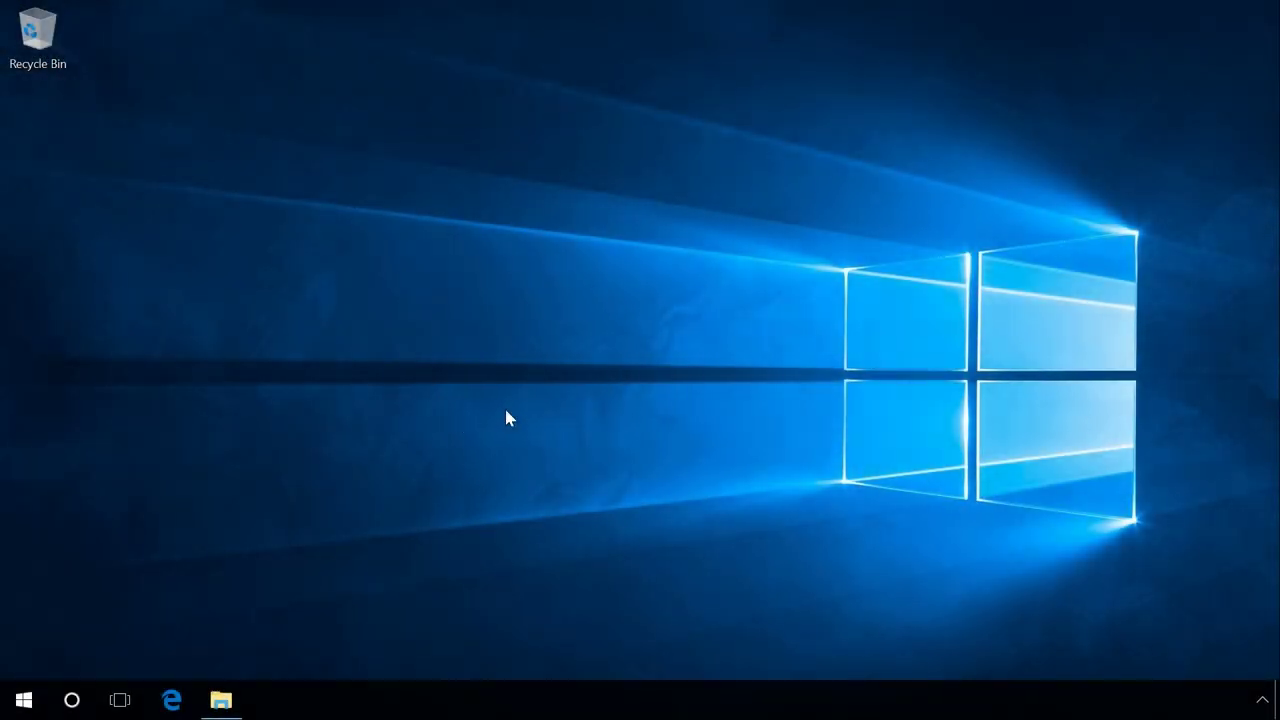
pyautogui.click(224, 698)
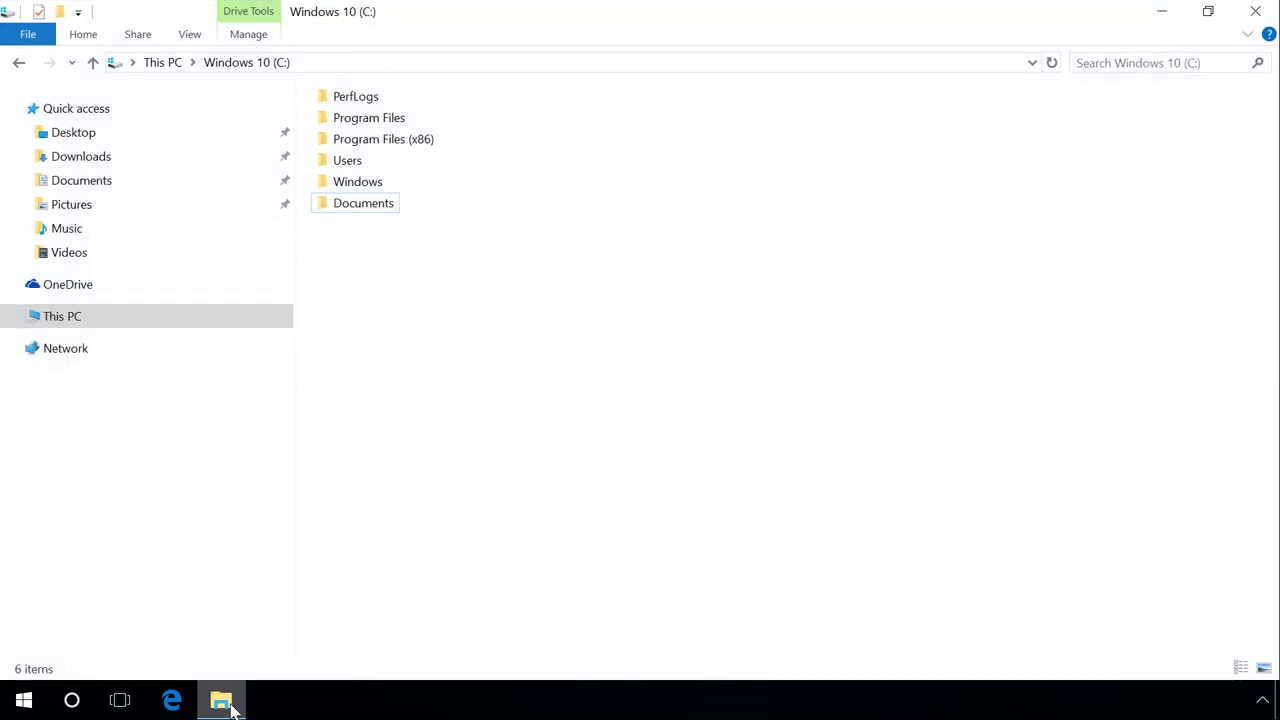
# - Dismiss the Documents permission warning and reopen its Advanced Security Settings from Properties
pyautogui.doubleClick(383, 204)
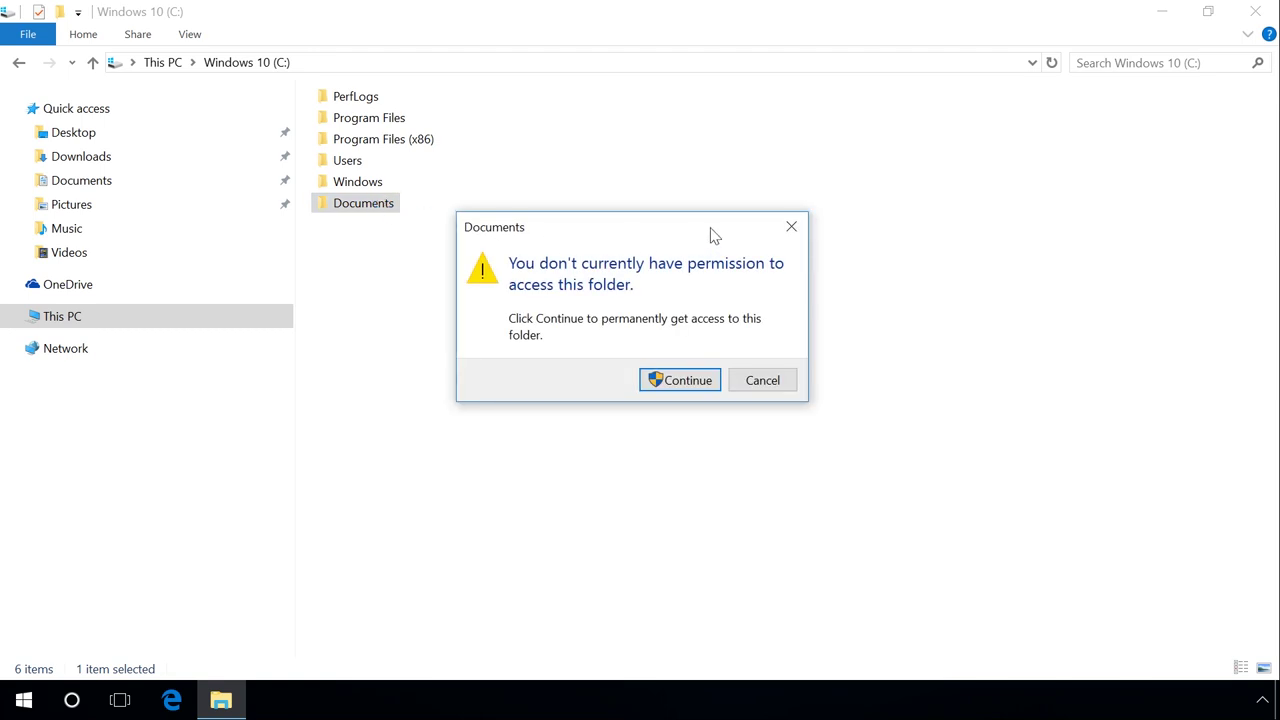
pyautogui.click(792, 226)
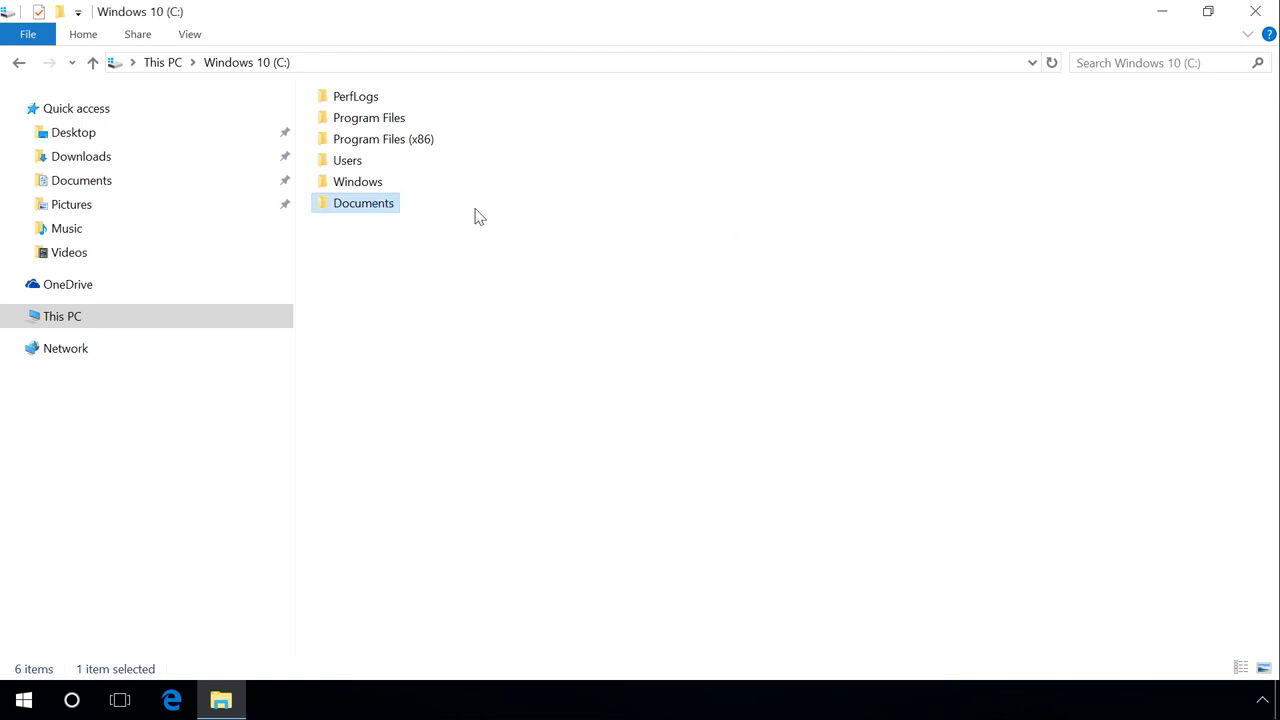
pyautogui.rightClick(378, 210)
pyautogui.click(429, 594)
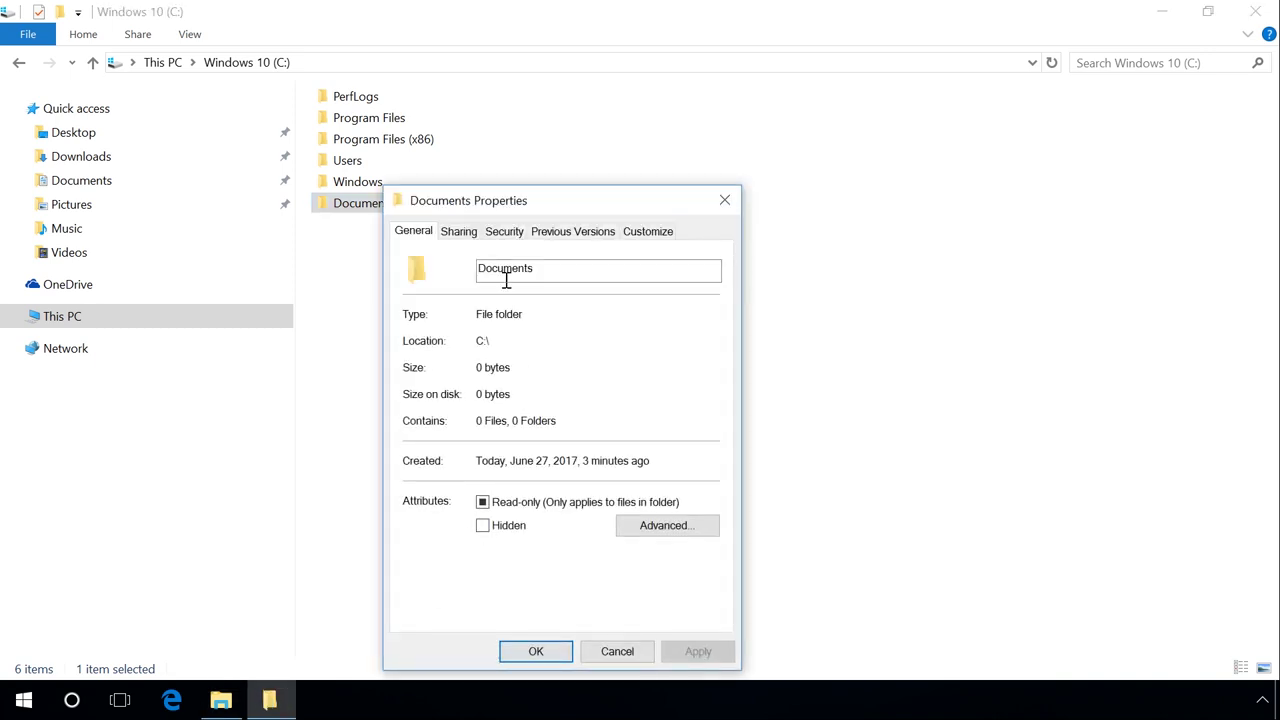
pyautogui.click(505, 232)
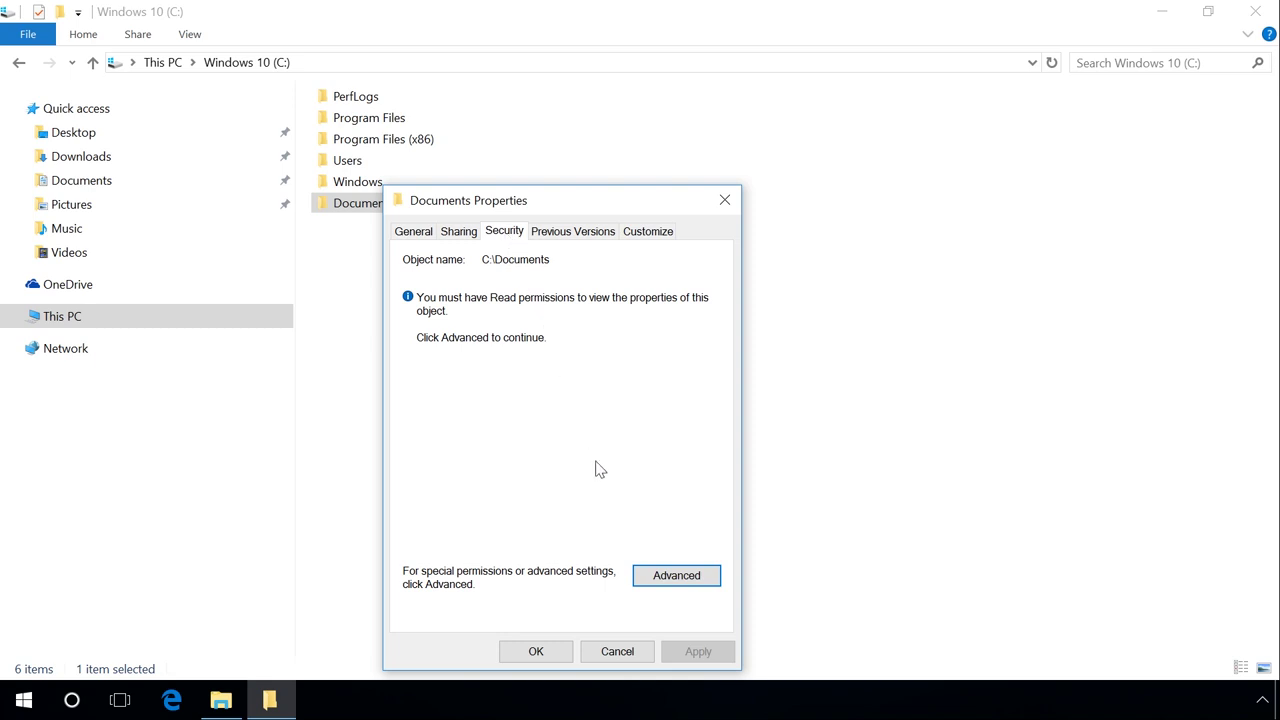
pyautogui.click(668, 580)
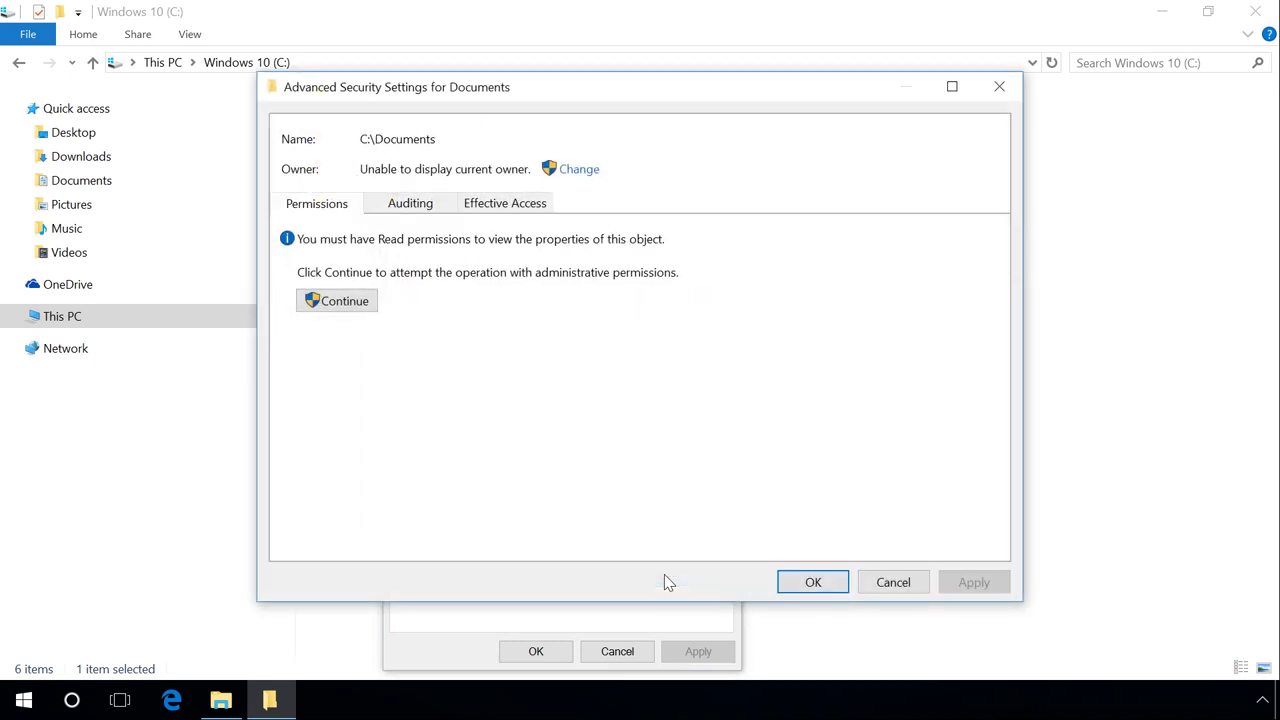
# - Add an Allow entry giving the User account Full control over C:\Documents
pyautogui.click(335, 301)
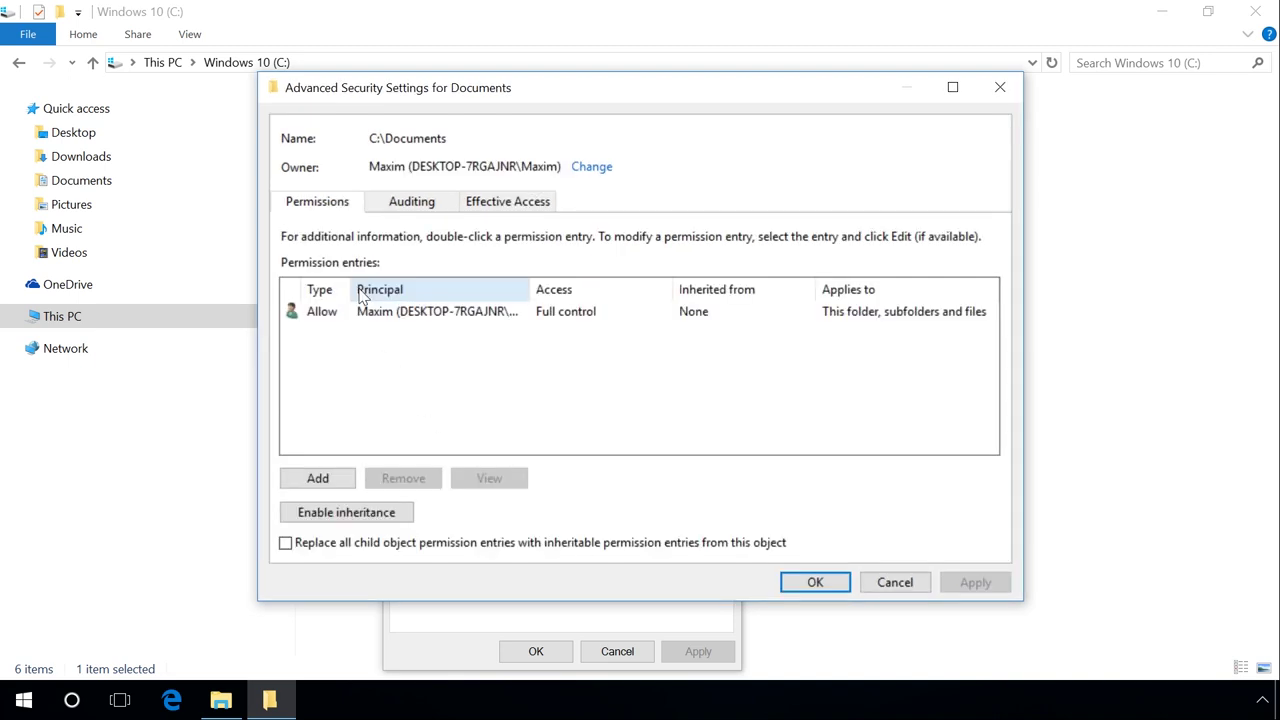
pyautogui.click(318, 477)
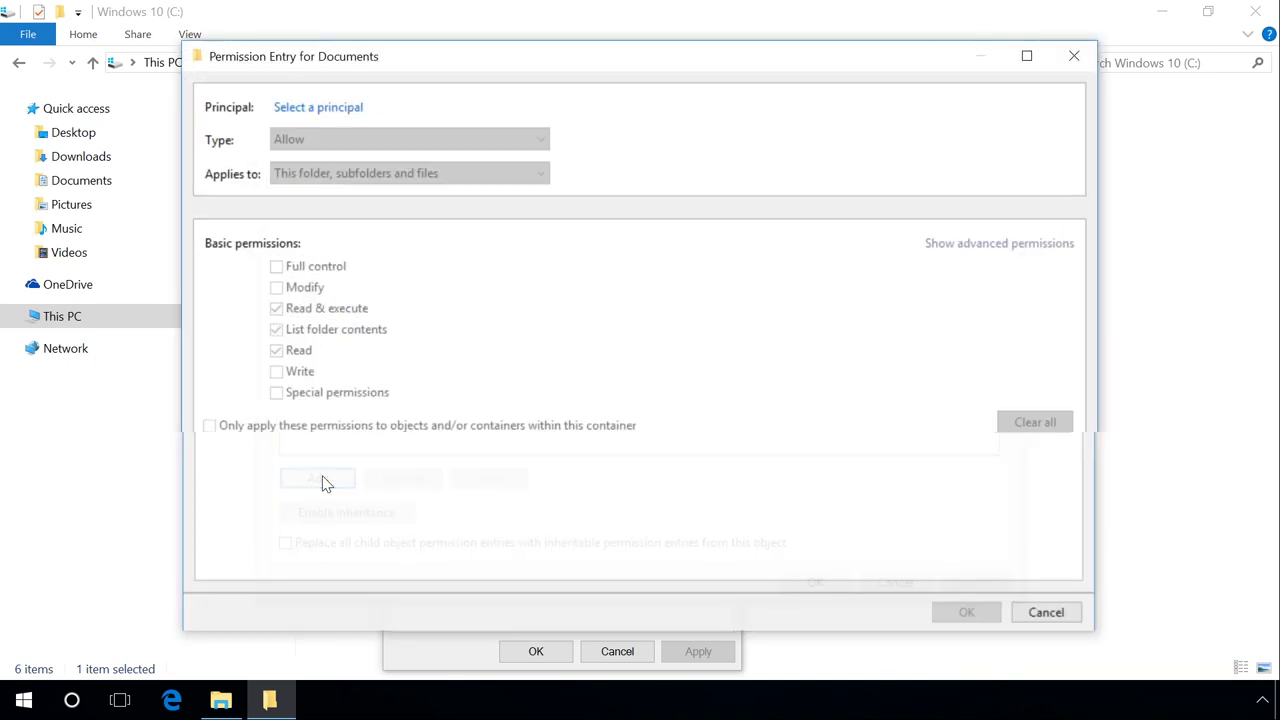
pyautogui.click(329, 112)
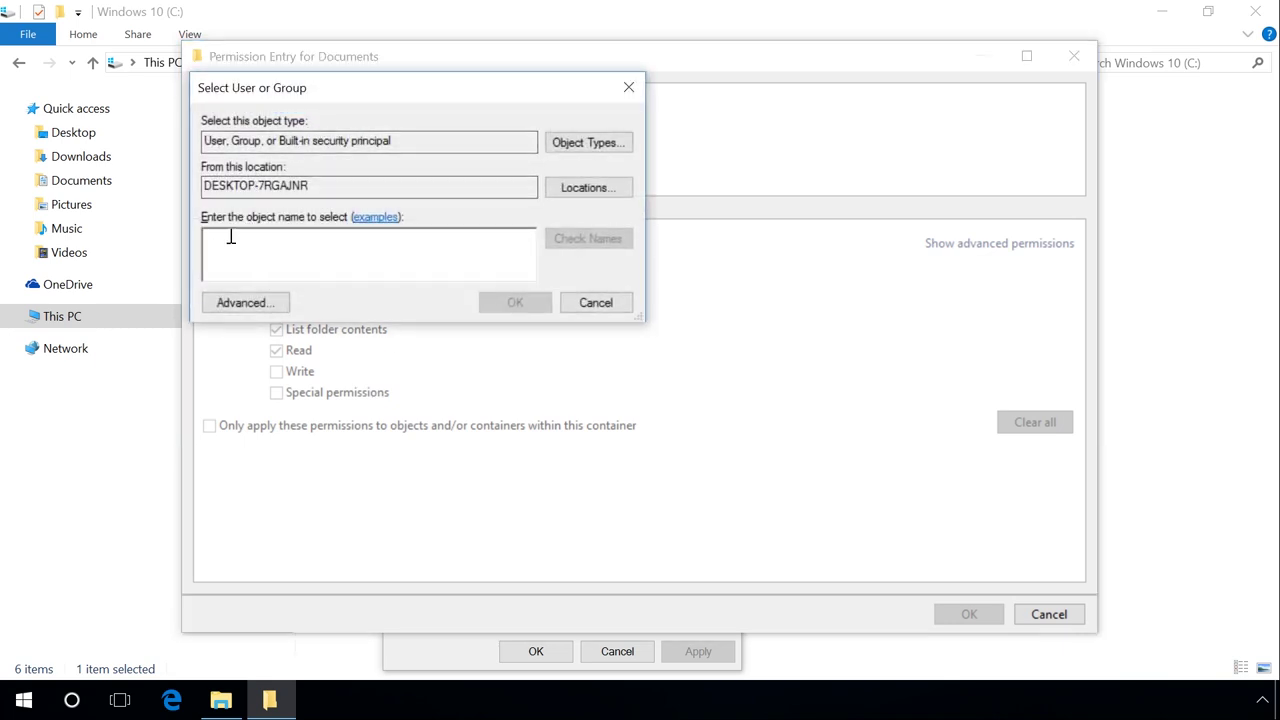
pyautogui.write('user')
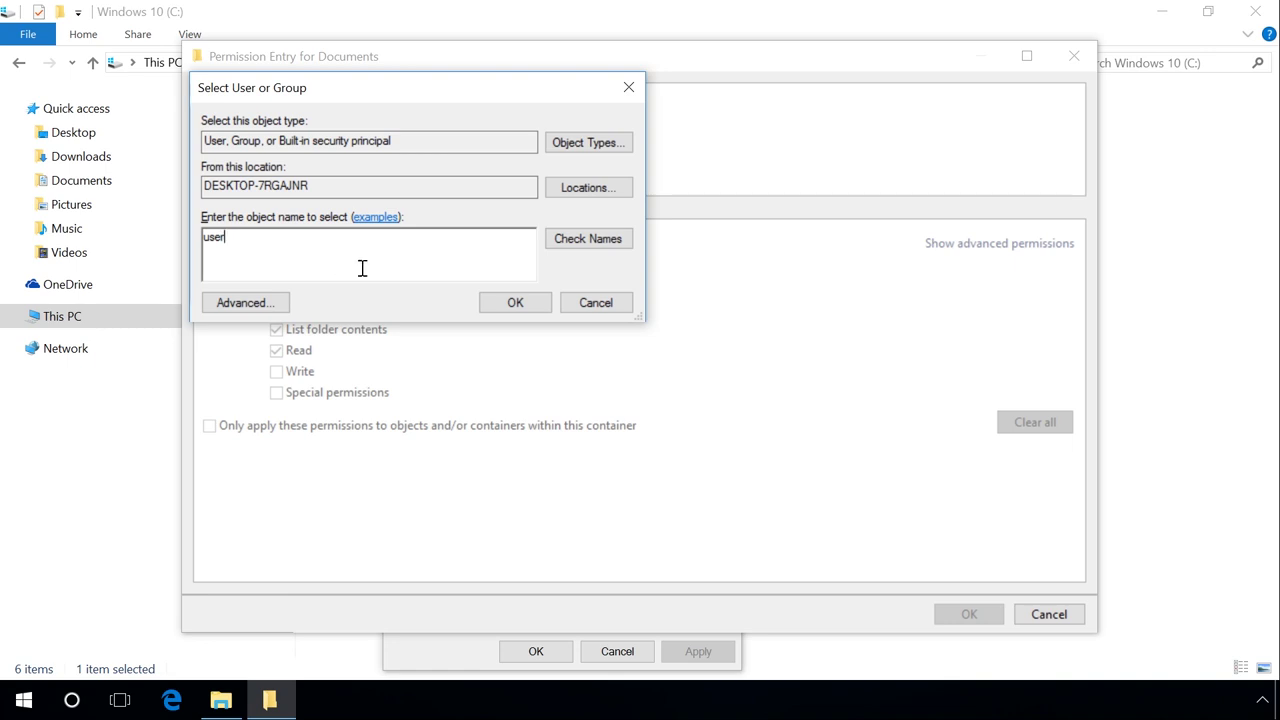
pyautogui.click(576, 244)
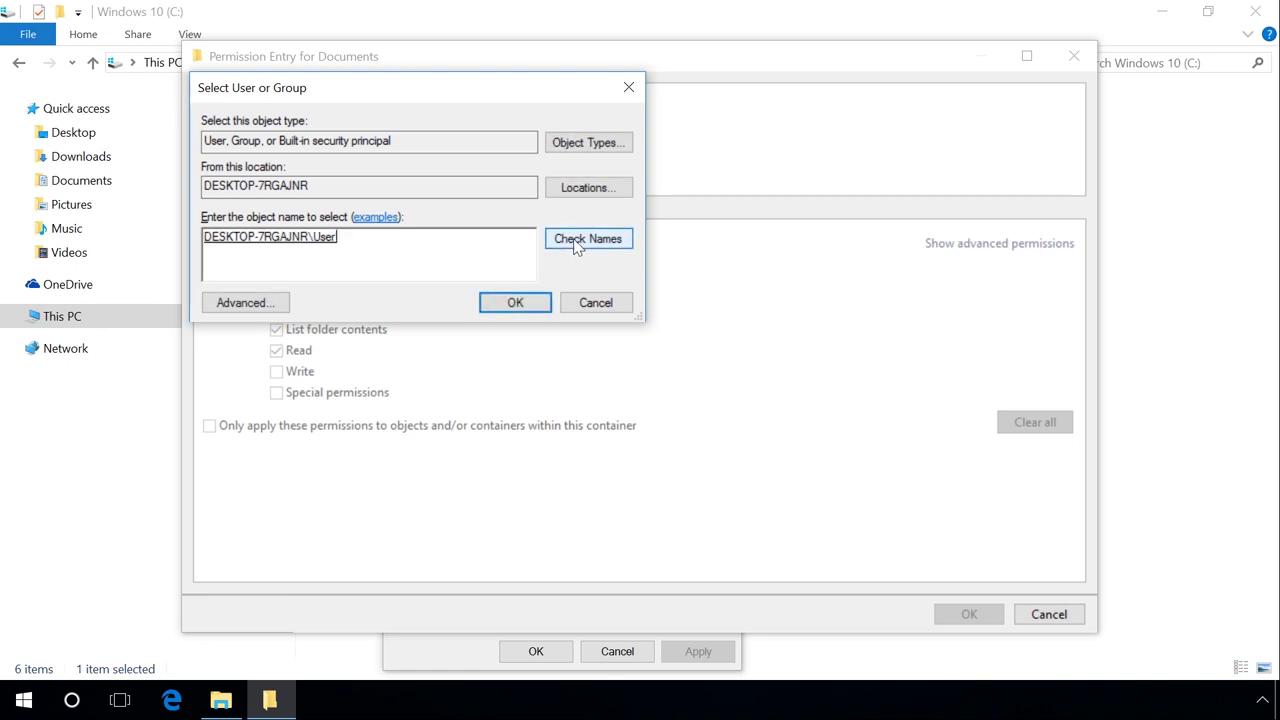
pyautogui.click(517, 304)
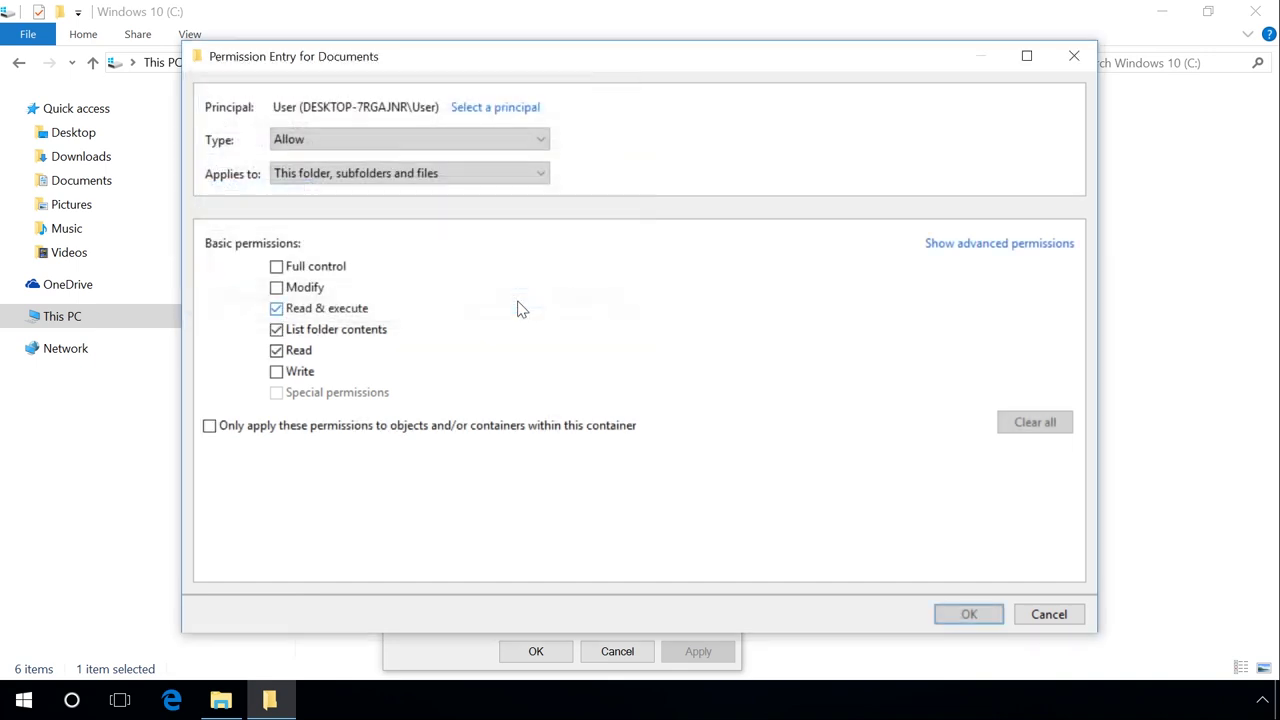
pyautogui.click(318, 267)
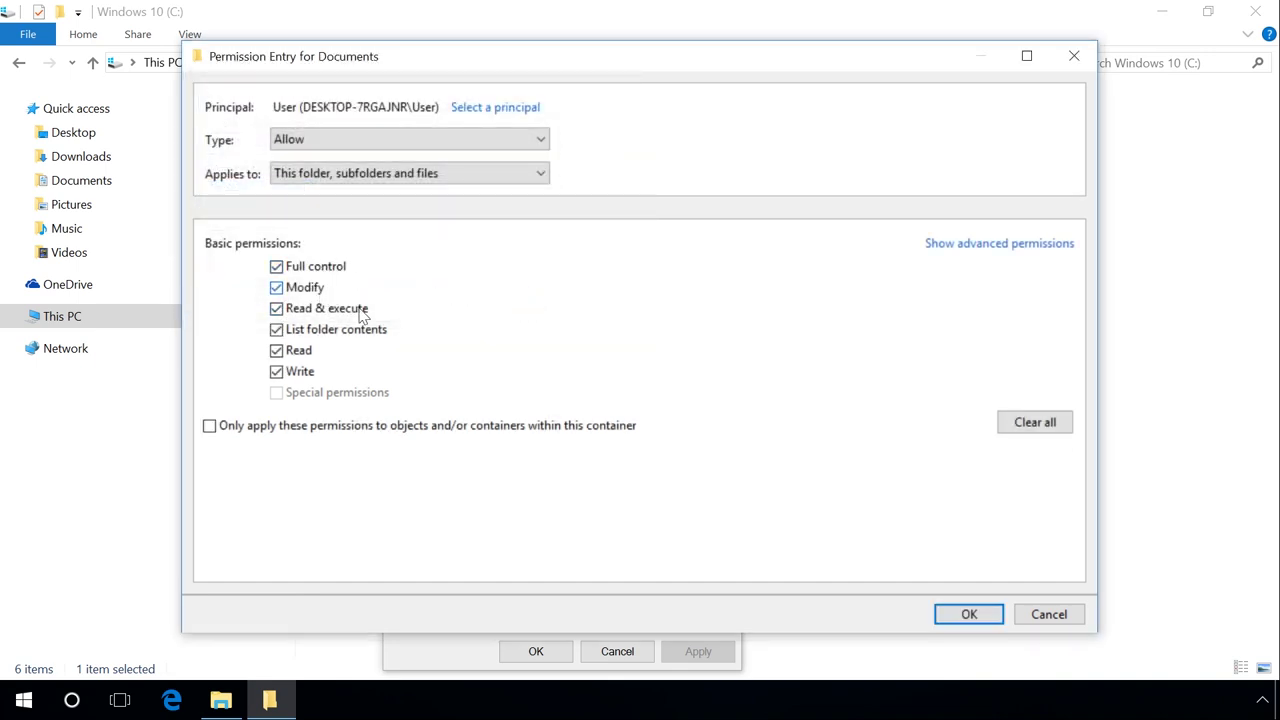
pyautogui.click(966, 615)
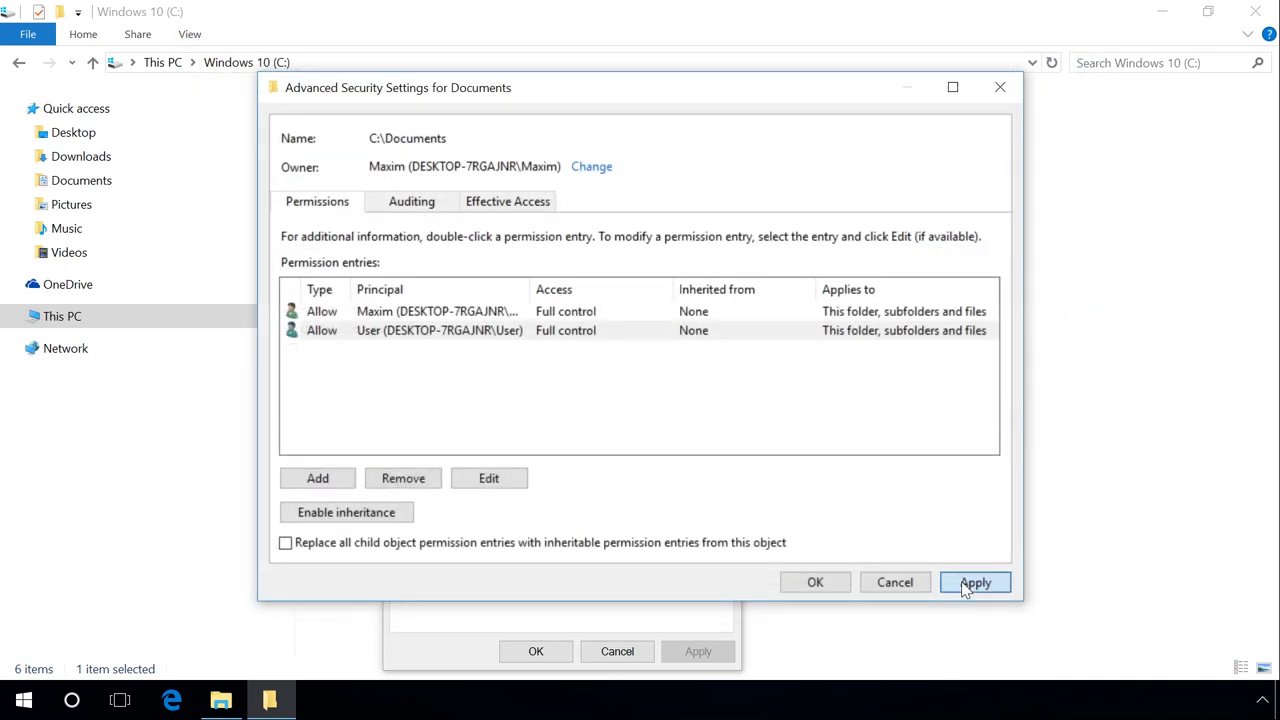
# - Apply the permissions, close both dialogs, and open Documents to see its three items
pyautogui.click(965, 585)
pyautogui.click(815, 583)
pyautogui.click(525, 651)
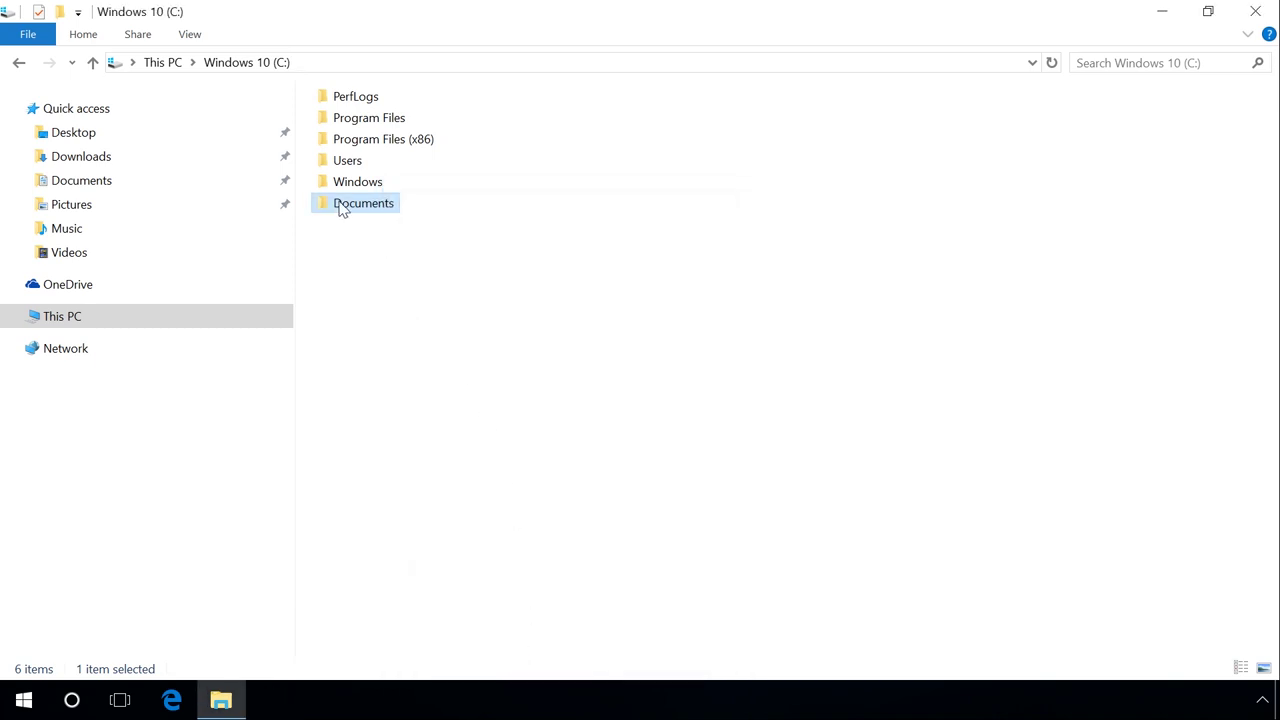
pyautogui.moveTo(341, 207)
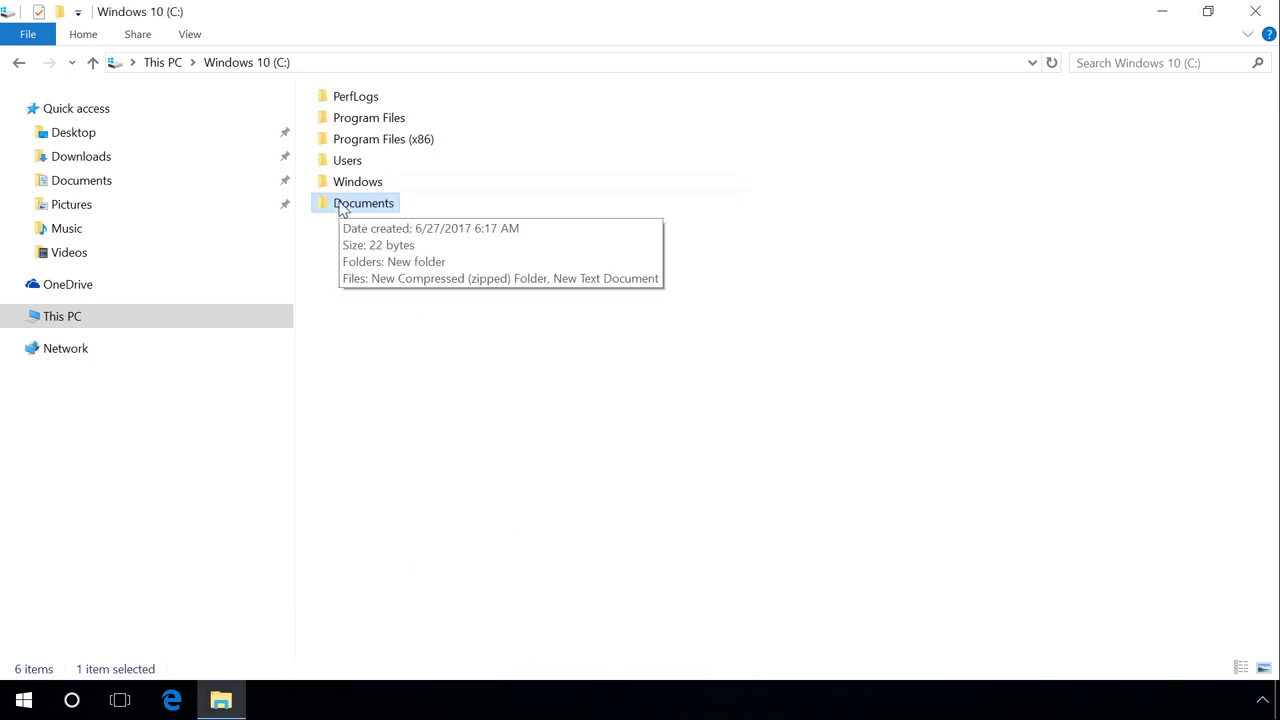
pyautogui.doubleClick(341, 207)
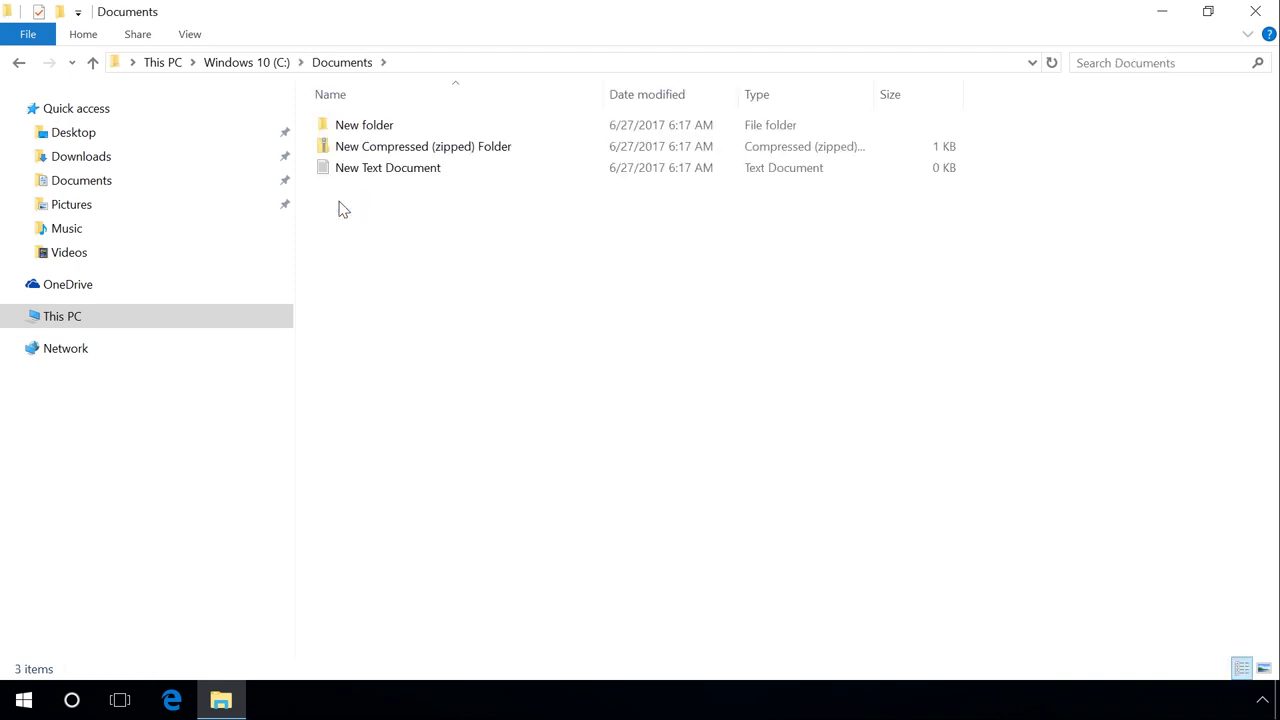